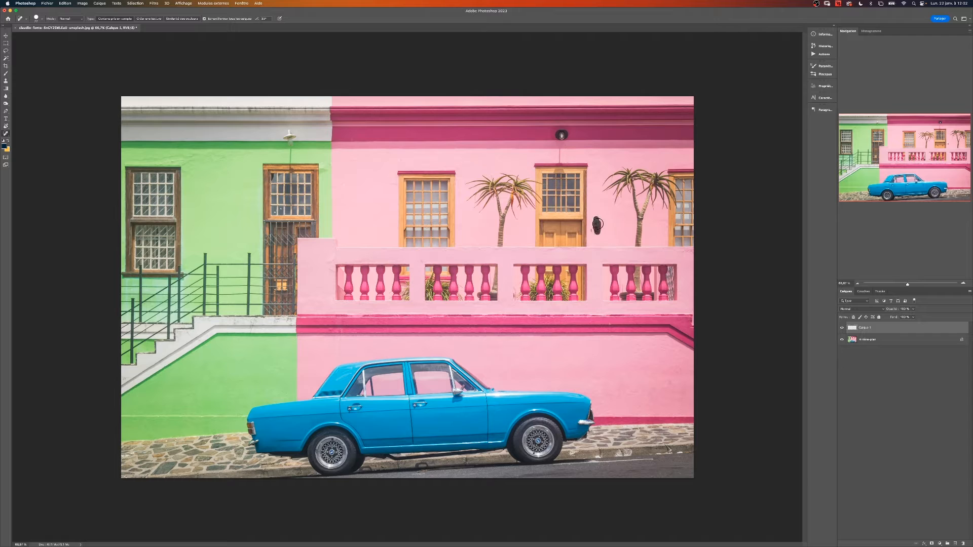
- Heal away the dark object on the pink wall between the door and the palm tree on the Calque 1 layer
left_click_drag(592, 231, 591, 221)
- Try to remove the black lamp above the pink house's door with a content-aware fill on Calque 1, and clear the selection
key("m")
left_click_drag(544, 122, 568, 161)
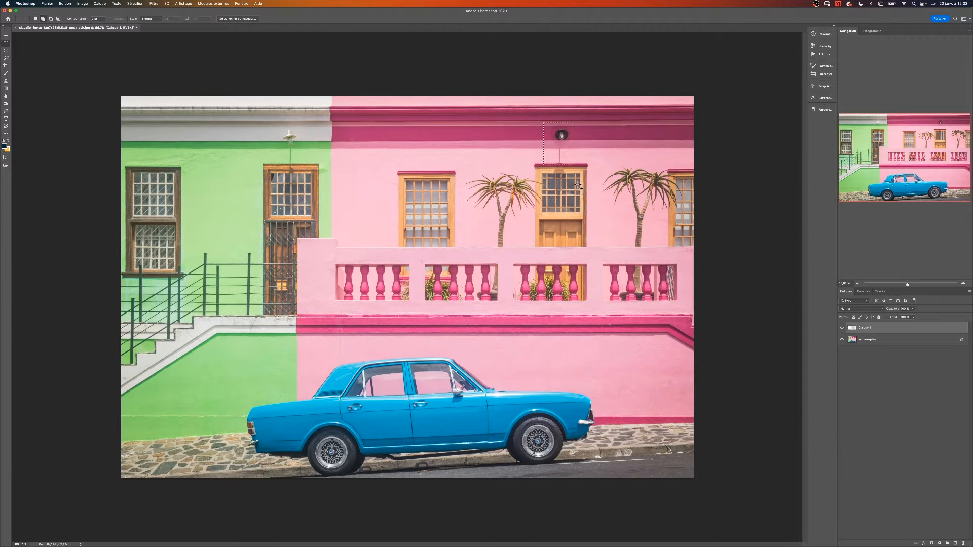
key("shift+BackSpace")
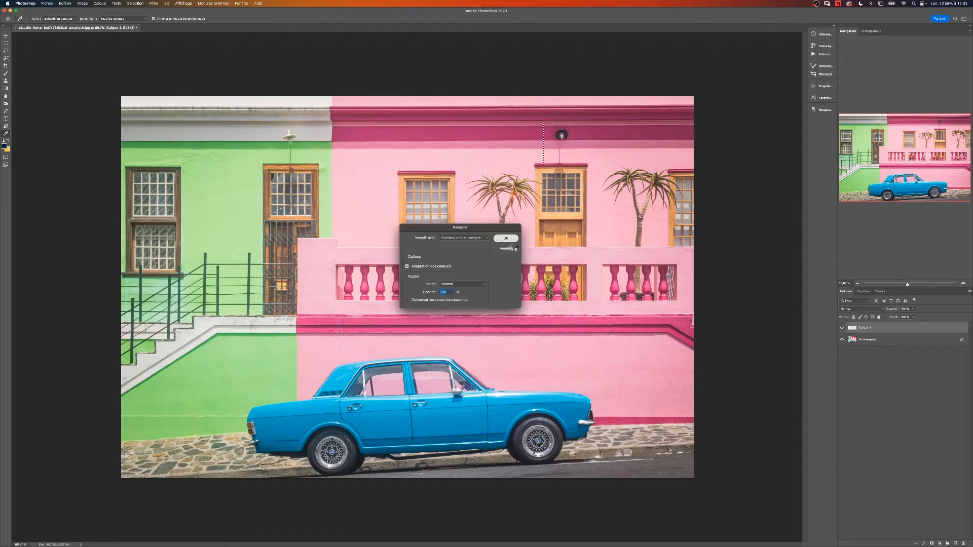
key("Return")
key("super+z")
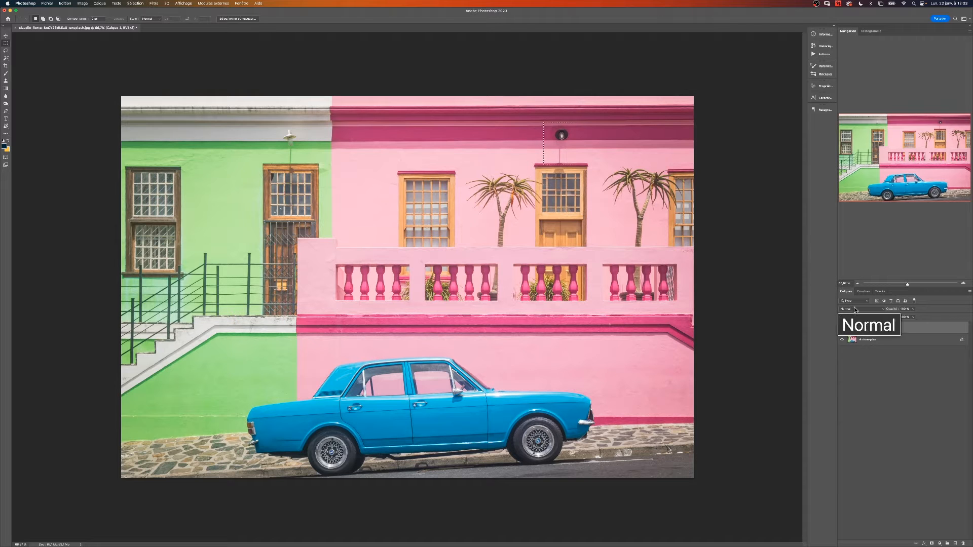
key("super+d")
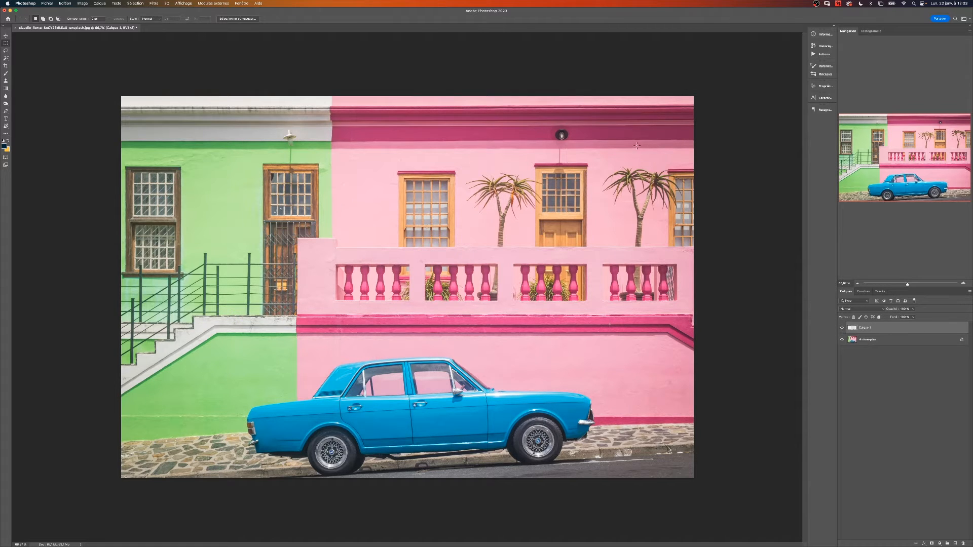
- Duplicate the Arrière-plan layer and name the copy clean
left_click(896, 343)
key("super+j")
type("clean")
key("Return")
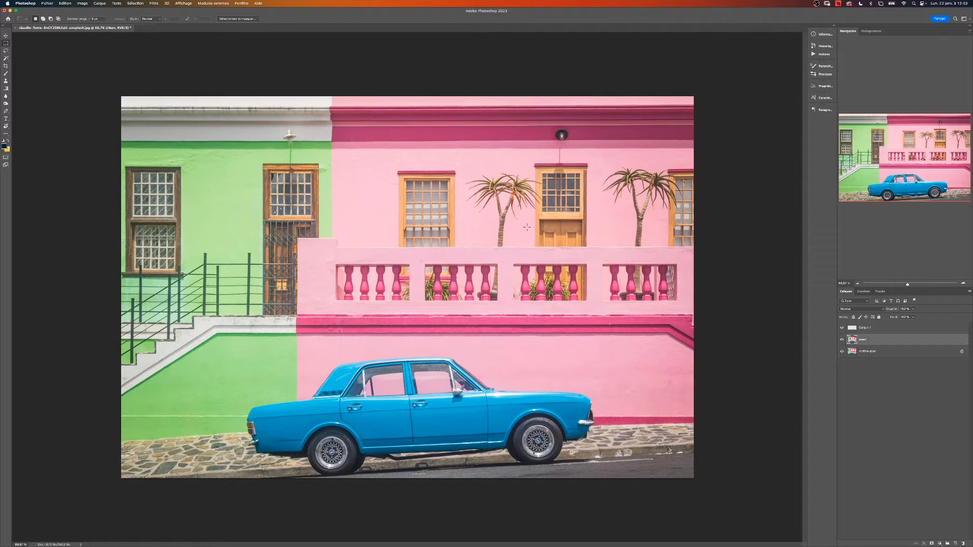
- Rename the Calque 1 layer as clean 2
double_click(865, 327)
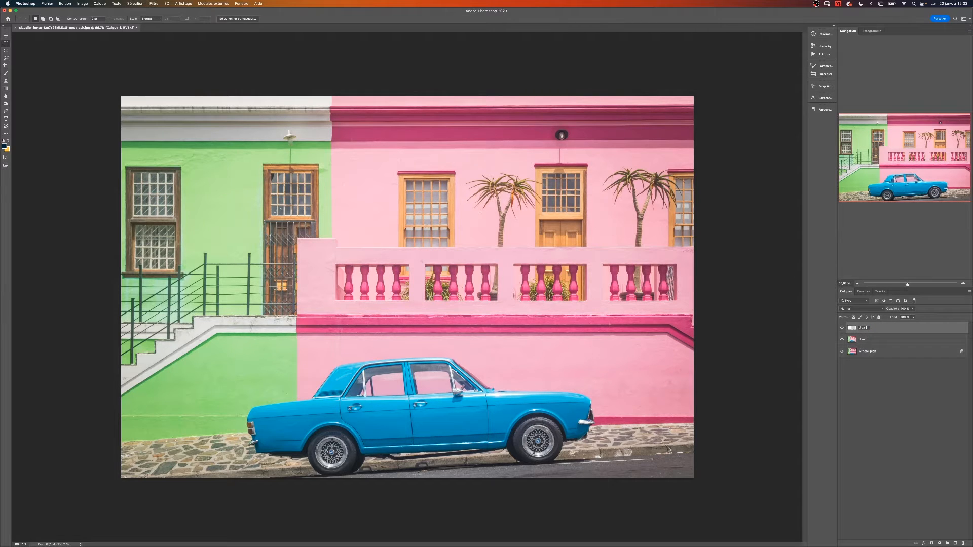
type("clean 2")
key("Return")
- Select the black lamp above the pink house's door on the clean layer and replace it with a content-aware fill
key("m")
left_click(870, 343)
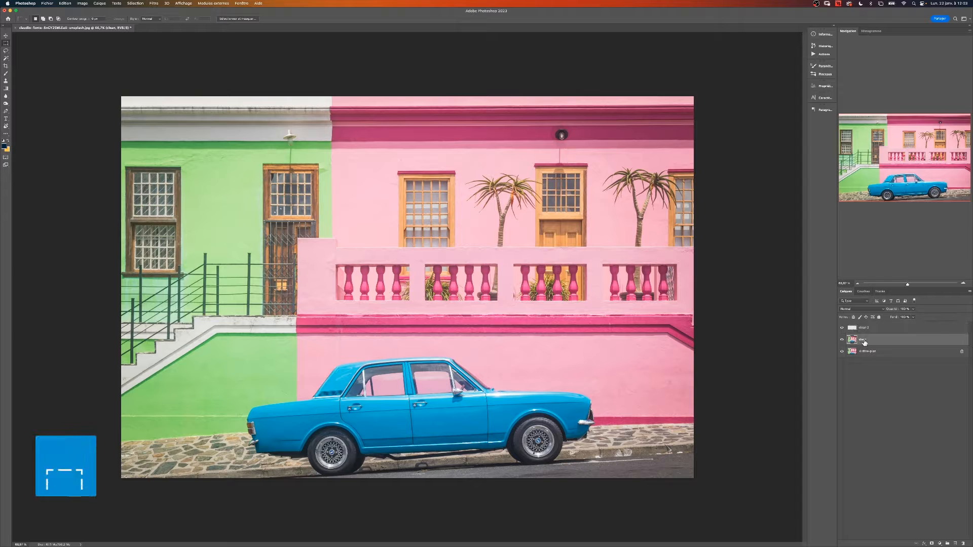
left_click_drag(570, 166, 572, 165)
key("i")
key("shift+BackSpace")
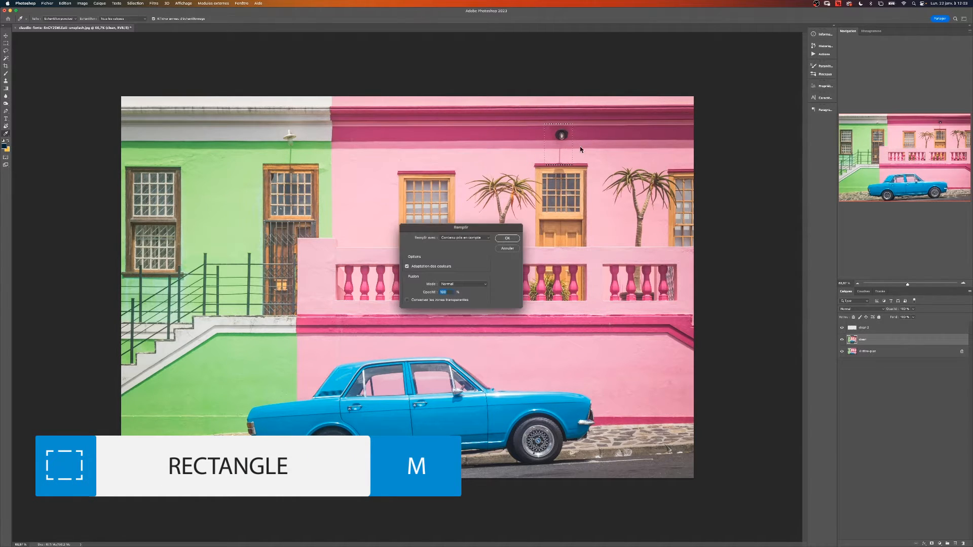
left_click(506, 238)
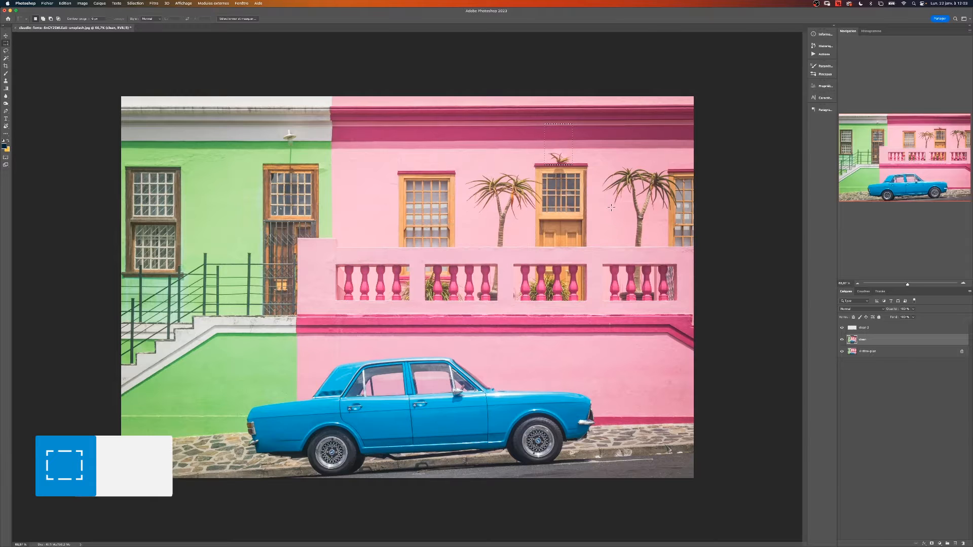
- Clone clean pink wall and lintel over the plant fragment above the door using the Clone Stamp tool
left_click(577, 172)
left_click(578, 159)
key("s")
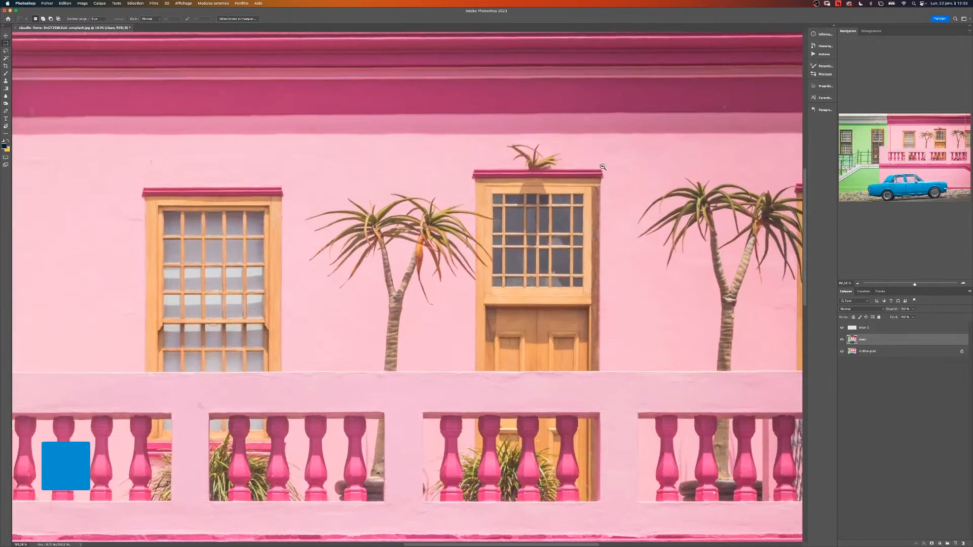
left_click(586, 146, "alt")
left_click_drag(503, 147, 535, 149)
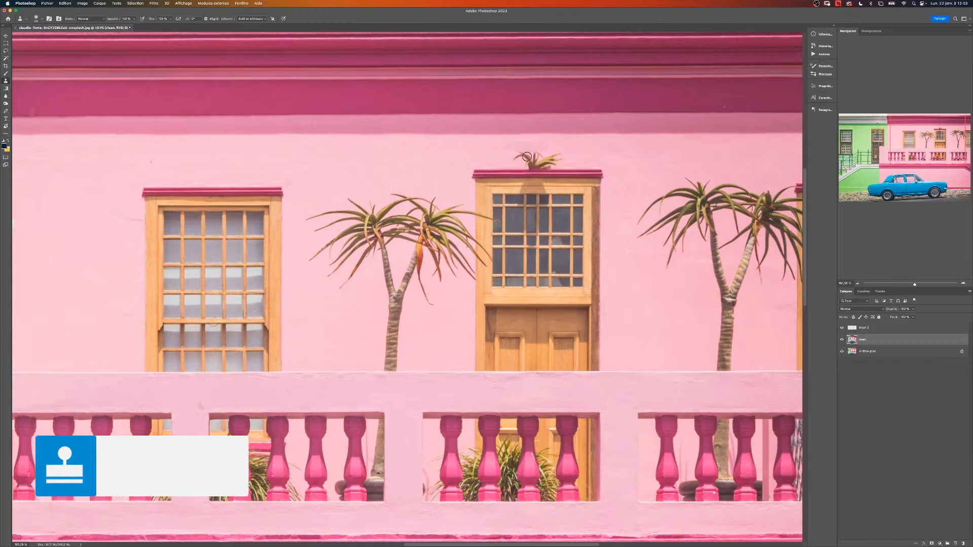
left_click_drag(517, 158, 534, 153)
left_click(512, 168, "alt")
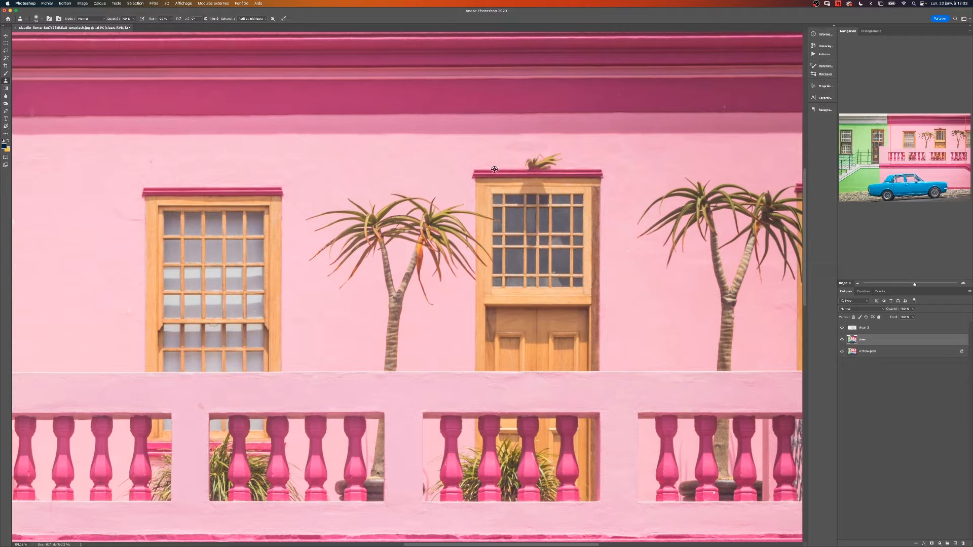
mouse_move(528, 170)
left_mouse_down()
mouse_move(516, 163)
mouse_move(547, 161)
left_mouse_up()
- Clone clean wood over the lamp's shadow on the upper frame of the pink house's door
left_click_drag(387, 226, 376, 225)
left_click_drag(303, 233, 349, 236)
left_click_drag(543, 206, 563, 203)
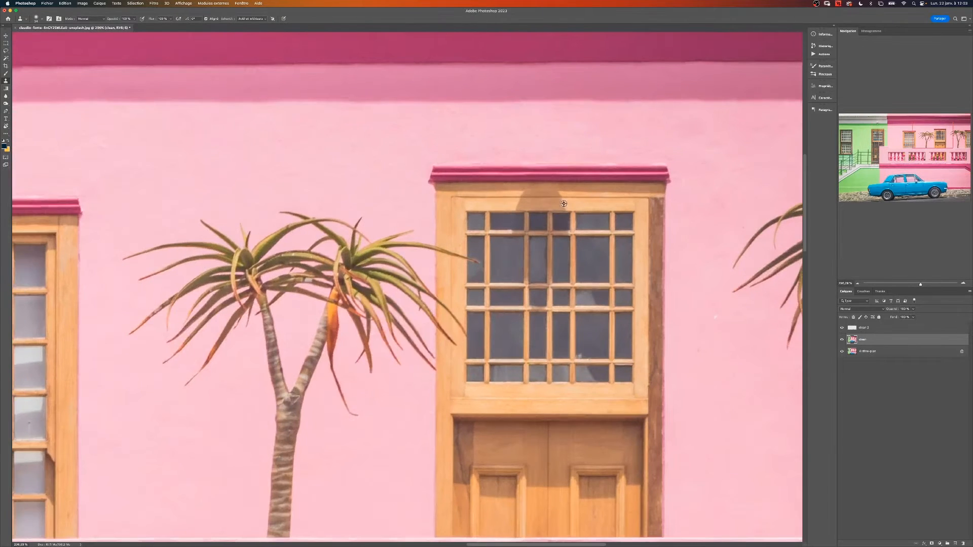
left_click(489, 197, "alt")
mouse_move(522, 198)
left_mouse_down()
mouse_move(567, 197)
mouse_move(557, 203)
left_mouse_up()
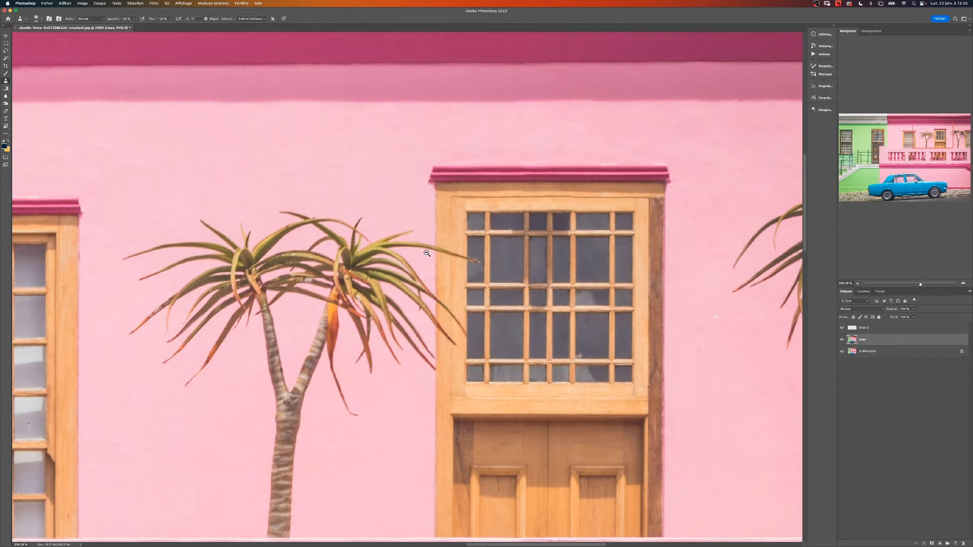
- Heal the small blemish on the pink wall between the green facade and the first window
scroll(360, 268, "down", 5)
left_click_drag(359, 268, 458, 227)
key("j")
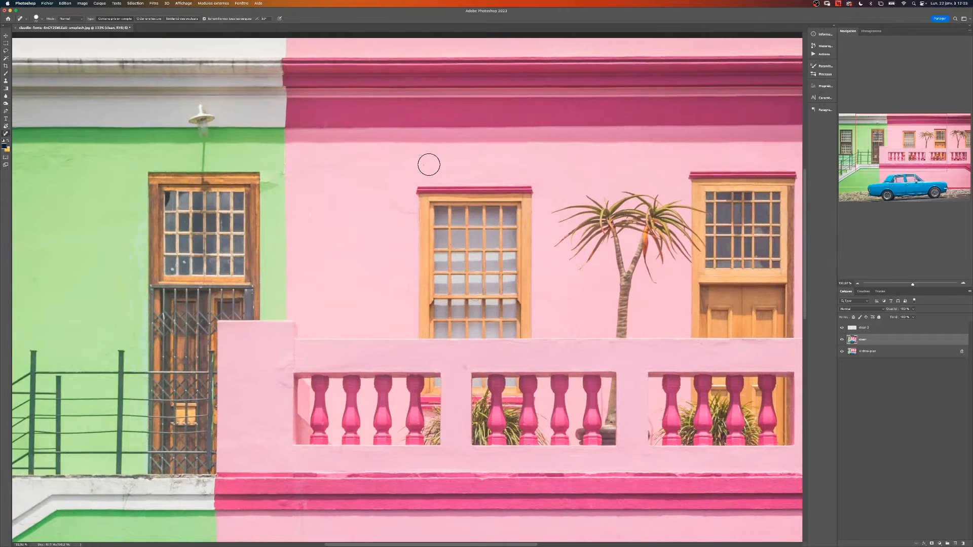
left_click_drag(311, 210, 318, 212)
- Select the white lamp and its cable above the green house's door and remove them with a content-aware fill
scroll(430, 172, "down", 4)
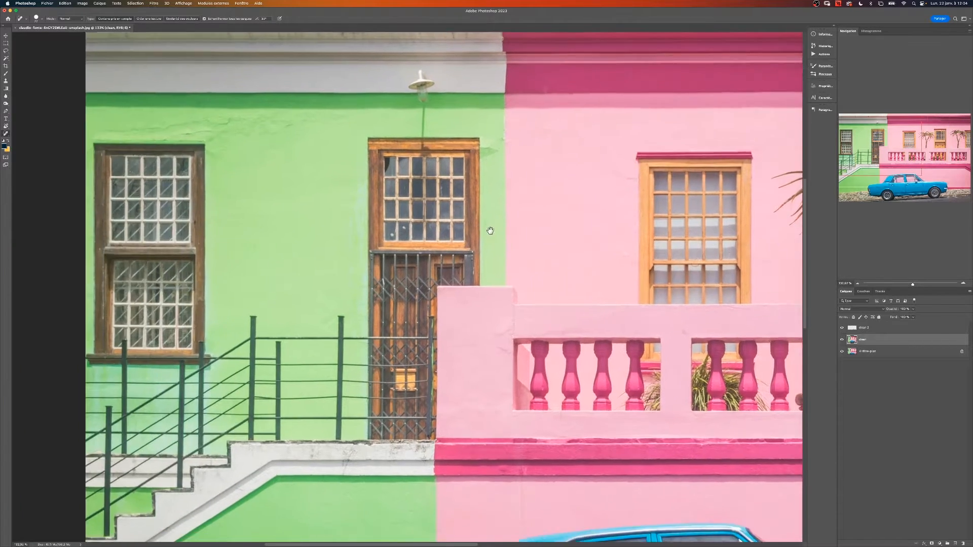
key("m")
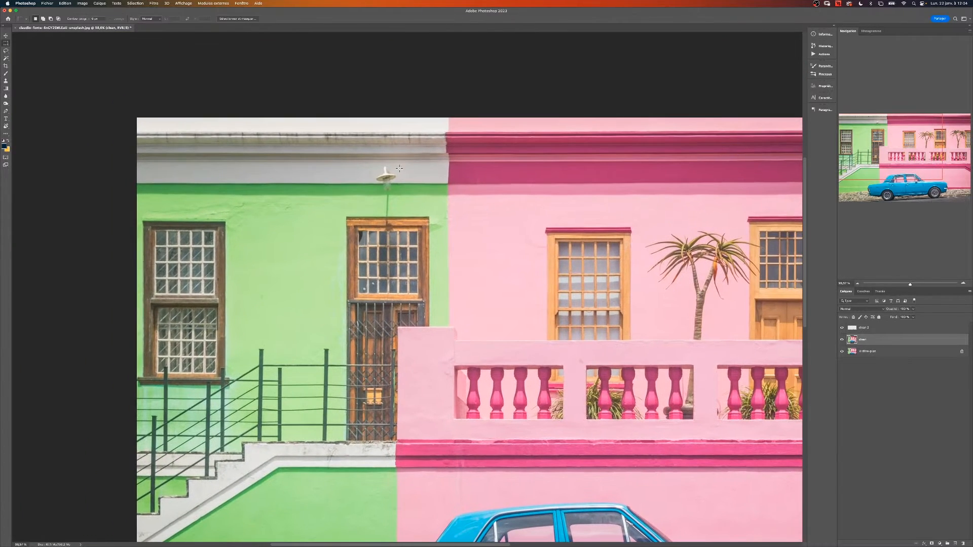
left_click_drag(376, 167, 396, 232)
key("shift+BackSpace")
left_click(507, 239)
left_click_drag(478, 345, 471, 354)
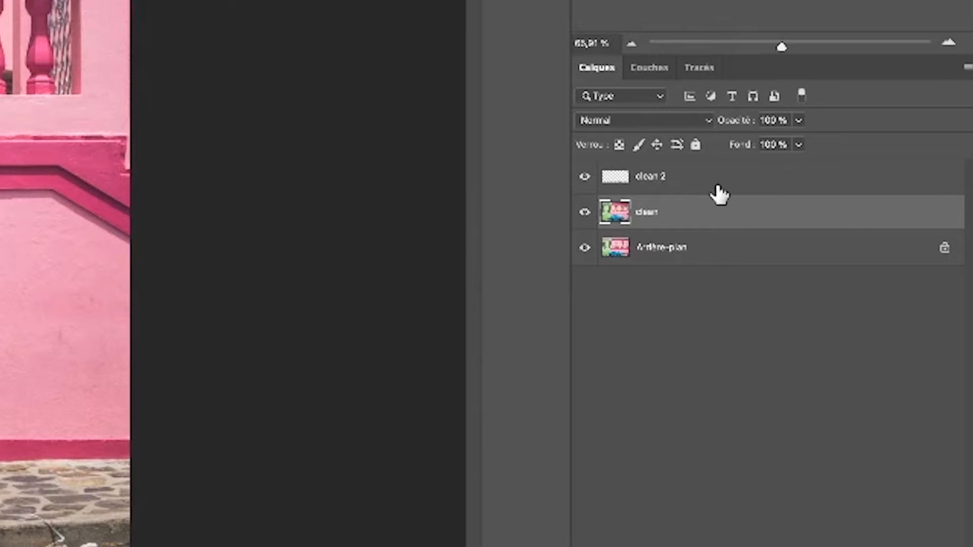
- Group the clean and clean 2 layers and name the group CLEAN
left_click(765, 176, "shift")
key("ctrl+g")
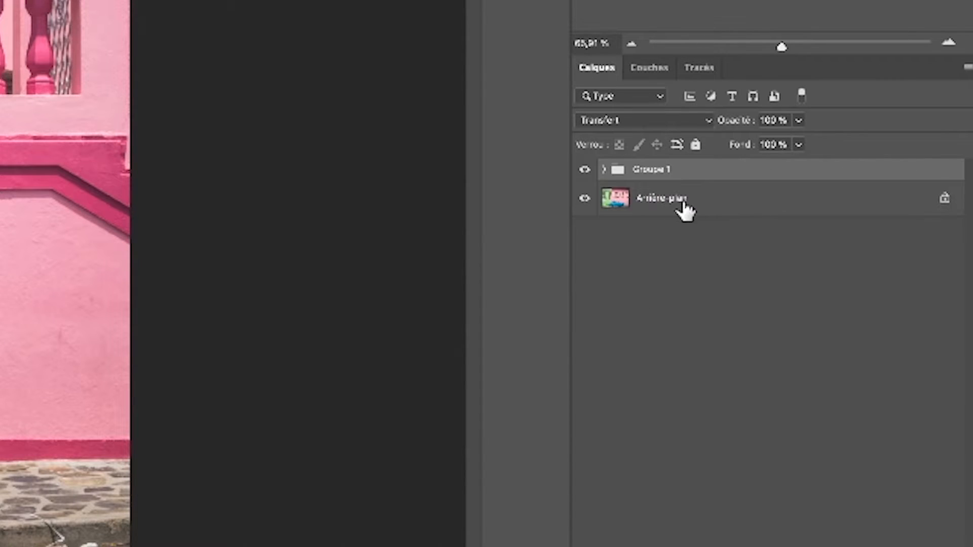
double_click(644, 170)
type("CLEAN")
key("Return")
- Give the CLEAN group a violet colour label and rename it FOND
right_click(583, 171)
left_click(656, 338)
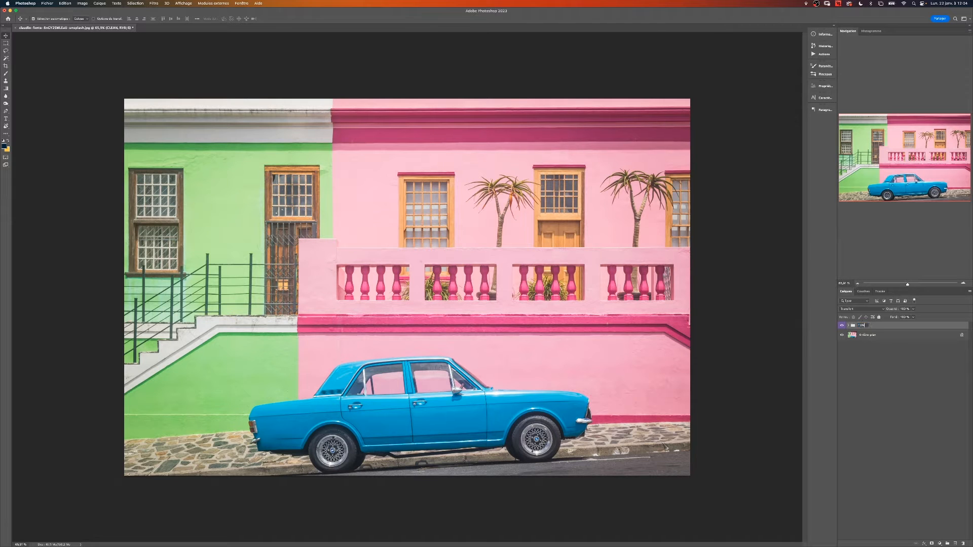
key("Return")
left_click(849, 325)
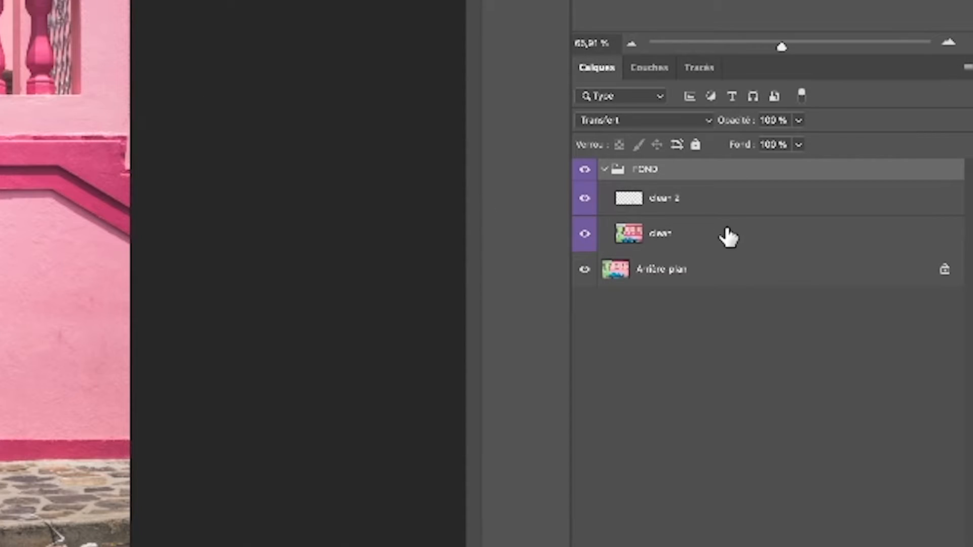
left_click(613, 170)
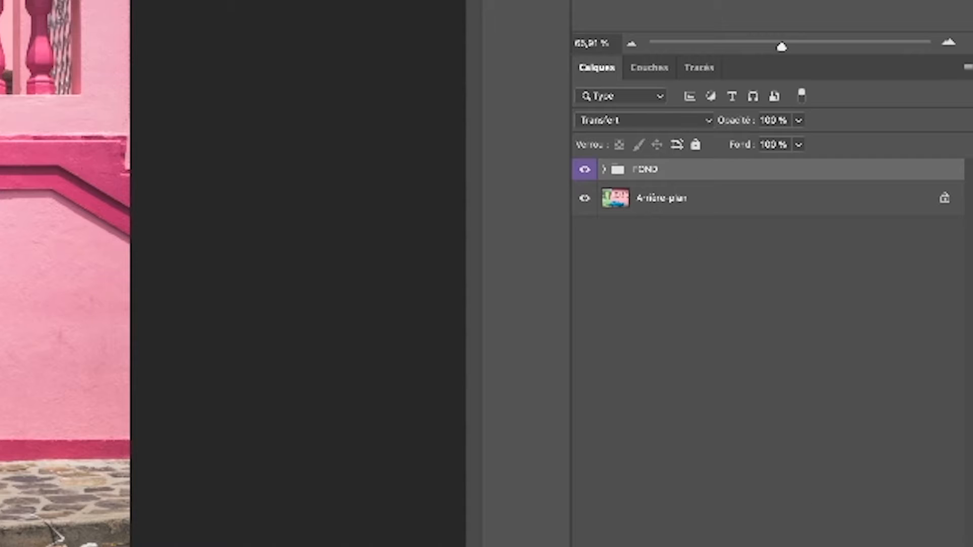
- Create a group named MONTAGE above FOND and give it a blue colour label
left_click(791, 546)
double_click(652, 170)
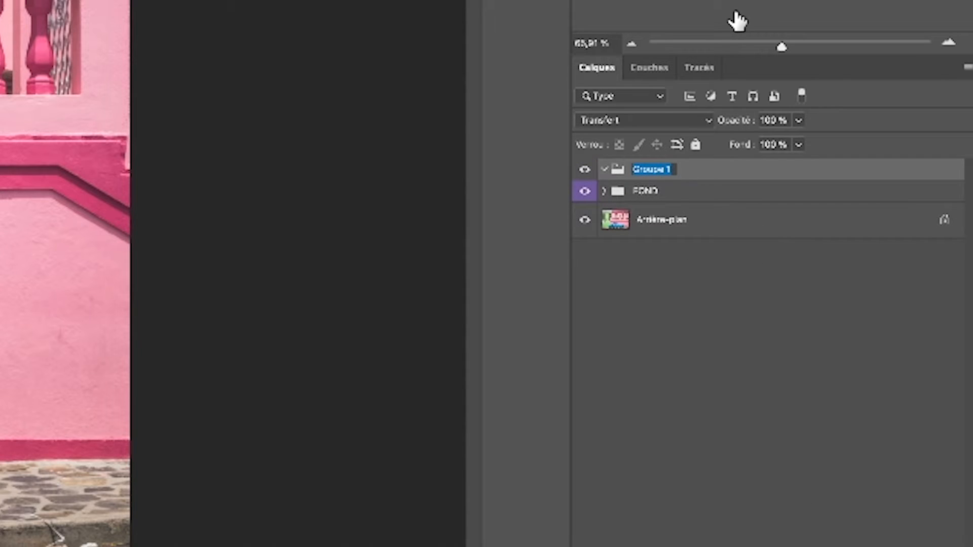
type("MONTAGE")
key("Return")
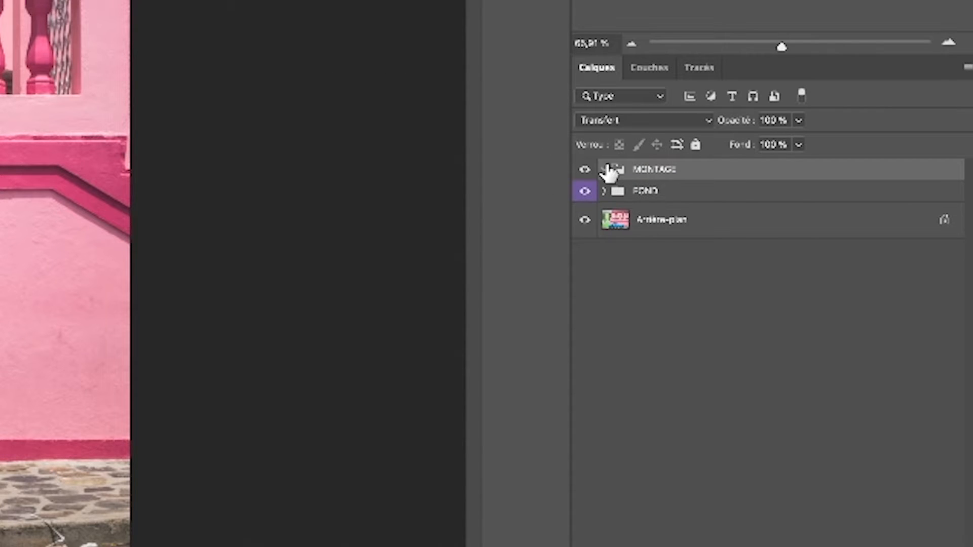
right_click(584, 168)
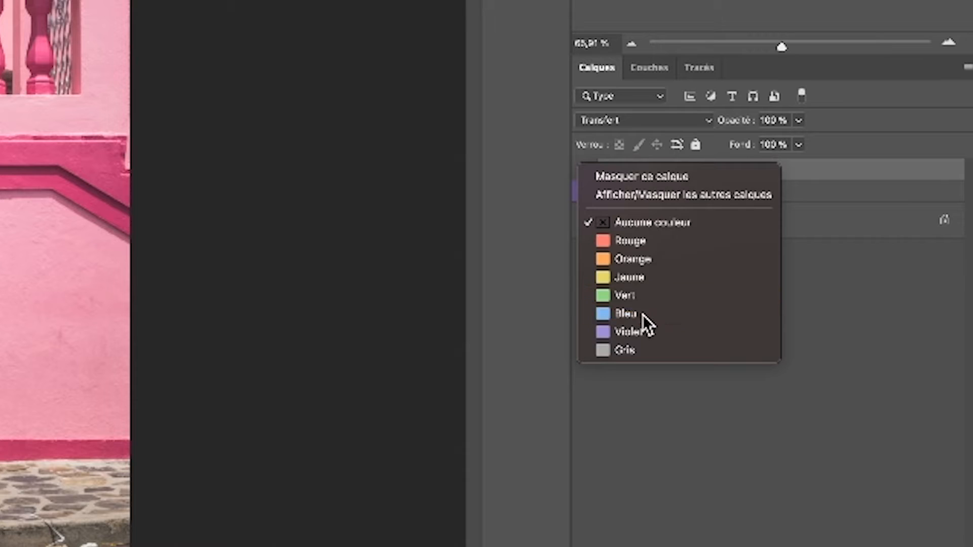
left_click(631, 331)
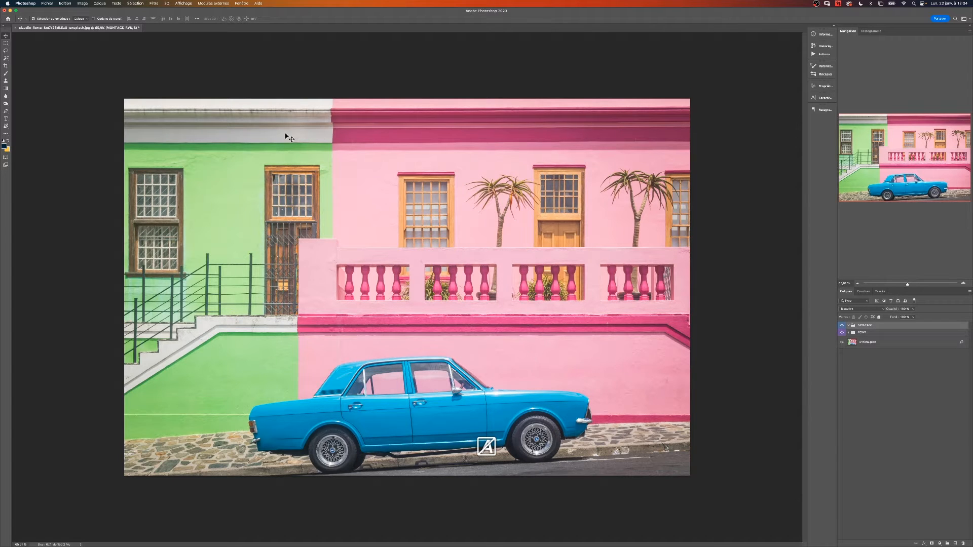
- Select the car on the Arrière-plan layer with the automatic Subject selection
left_click(135, 3)
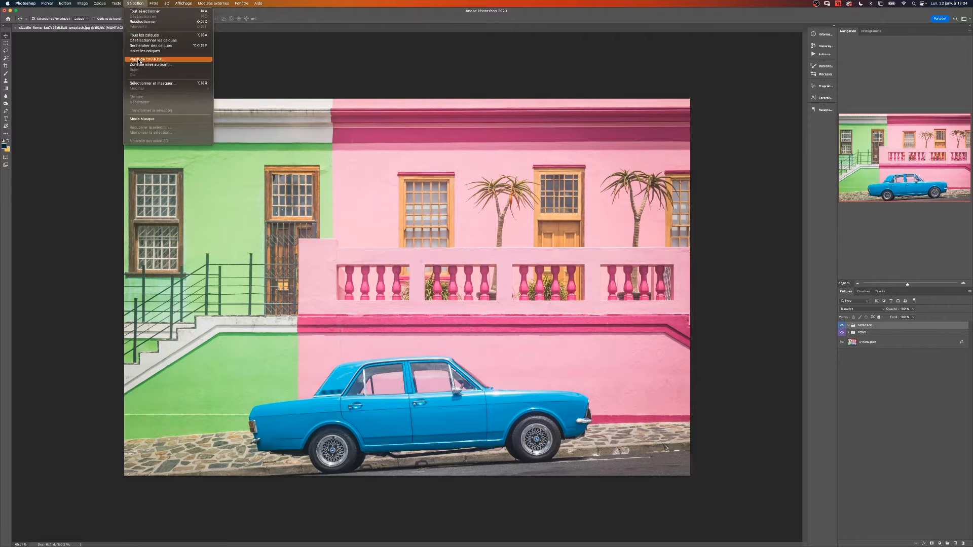
left_click(889, 343)
left_click(889, 343)
left_click(135, 3)
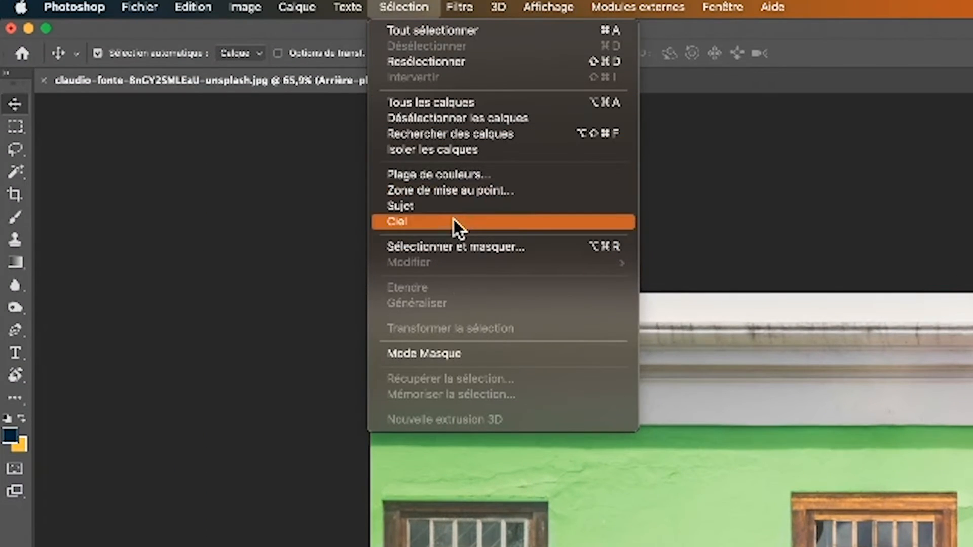
left_click(546, 207)
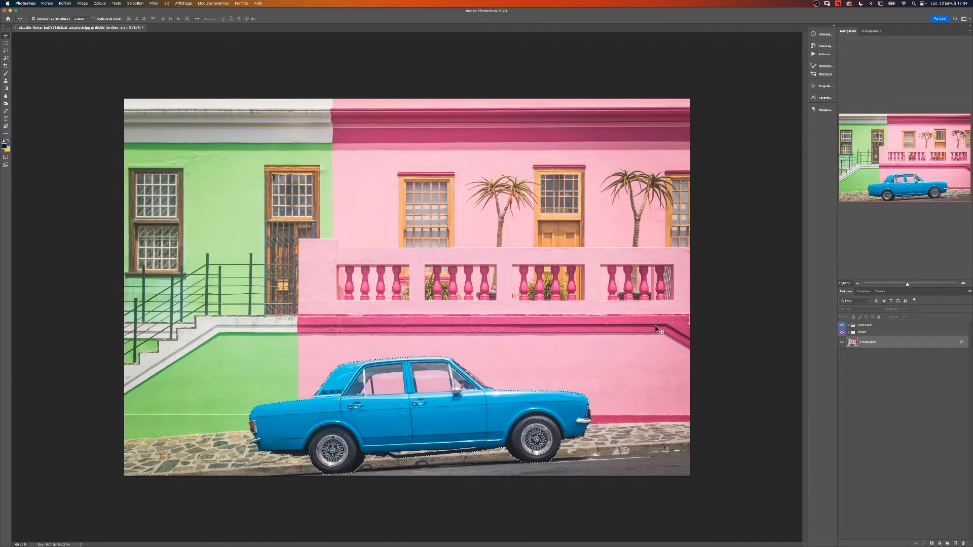
- Add a bright blue solid colour fill layer masked by the car selection above the MONTAGE group
left_click(859, 326)
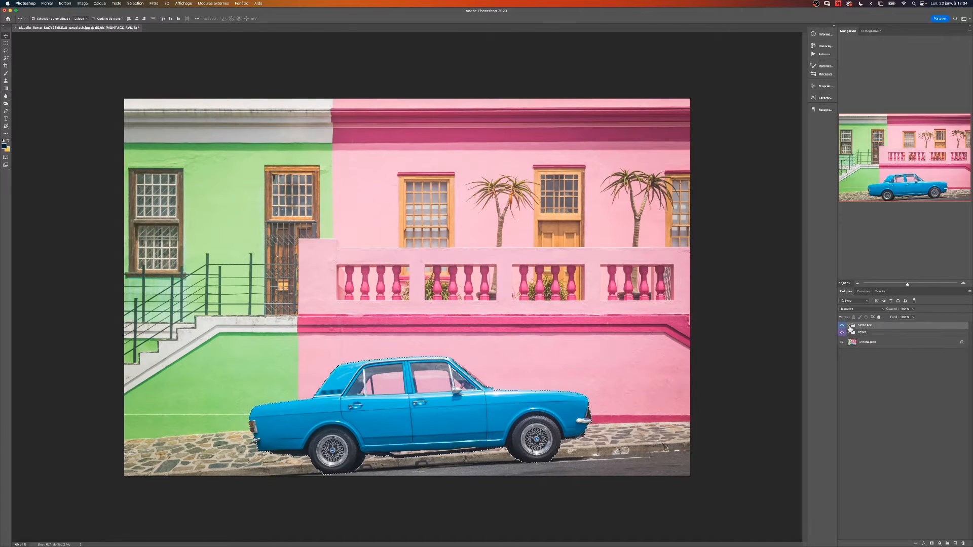
left_click(940, 543)
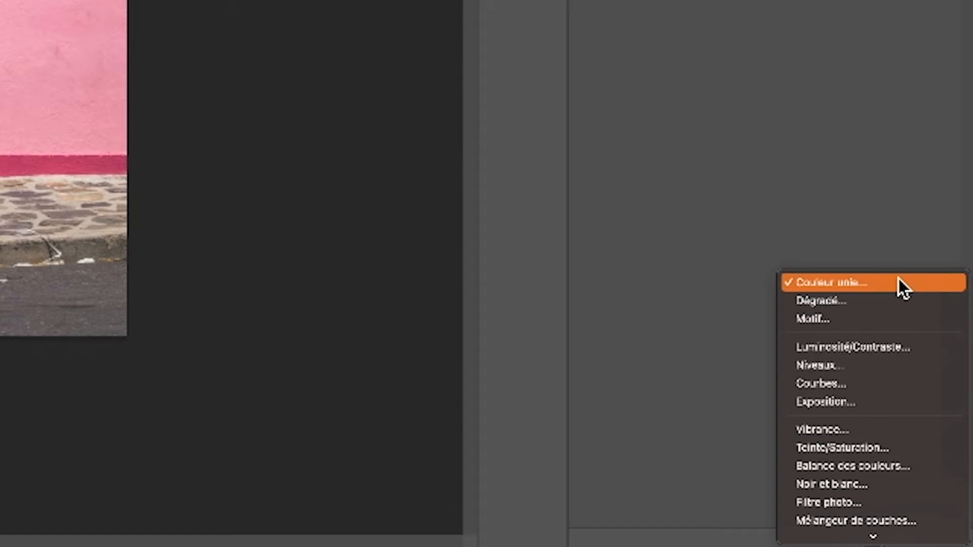
left_click(915, 284)
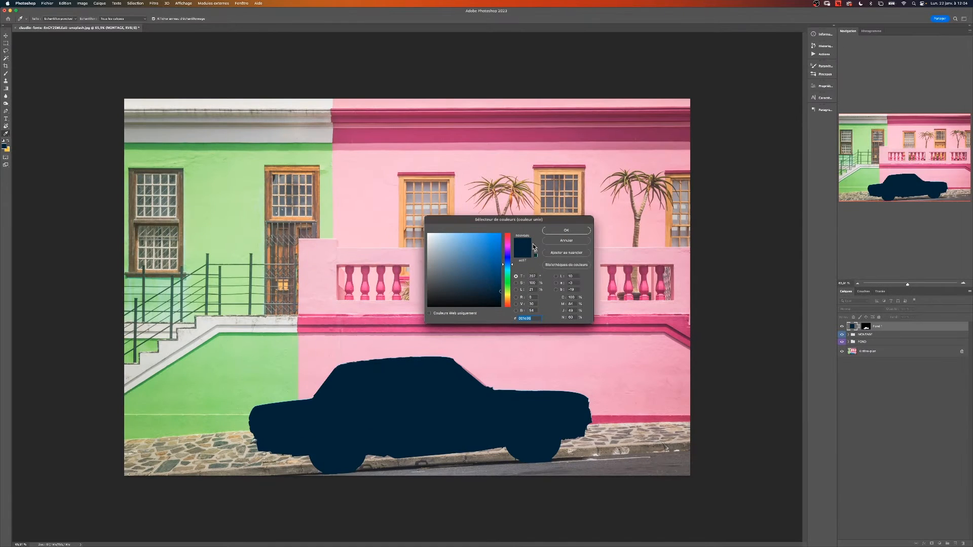
left_click_drag(477, 253, 502, 232)
left_click(561, 232)
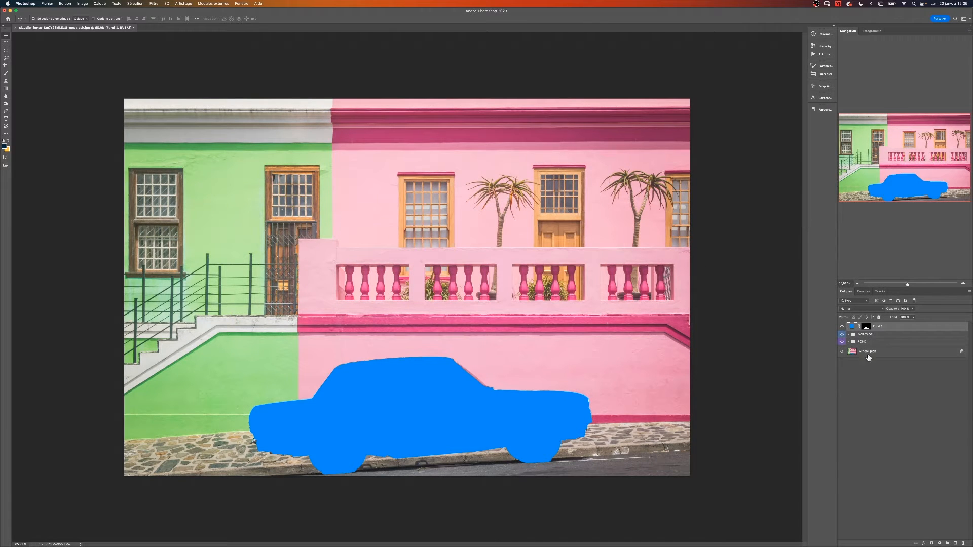
- Move the colour fill layer into the MONTAGE group and change its colour to the light pink sampled from the wall
left_click_drag(898, 330, 857, 340)
double_click(856, 335)
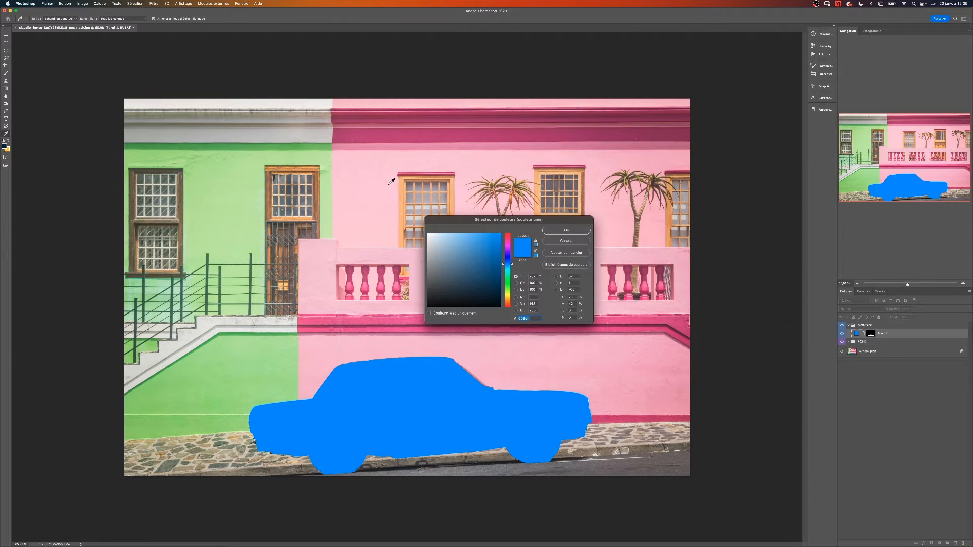
left_click(371, 190)
key("Return")
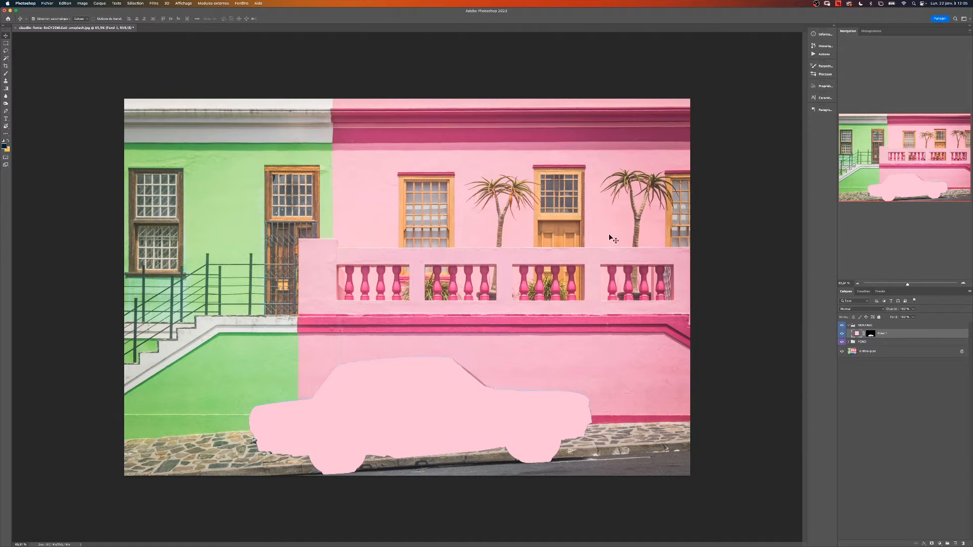
- Set the blend mode of the pink Fond 1 colour fill layer to Teinte
left_click(865, 309)
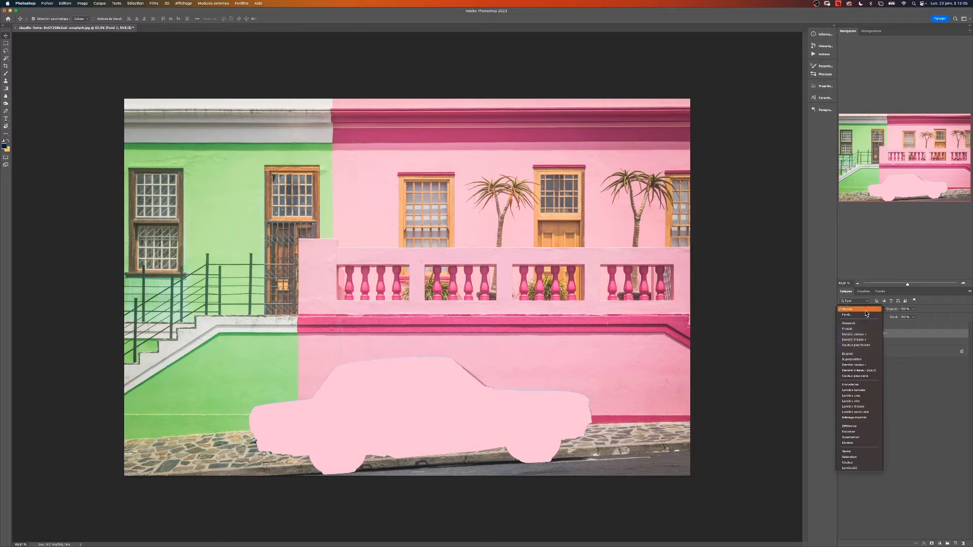
left_click(856, 451)
- Add a solid colour fill layer in light green sampled from the wall, masked by a rectangular selection around the car's rear end
key("m")
left_click_drag(211, 354, 299, 487)
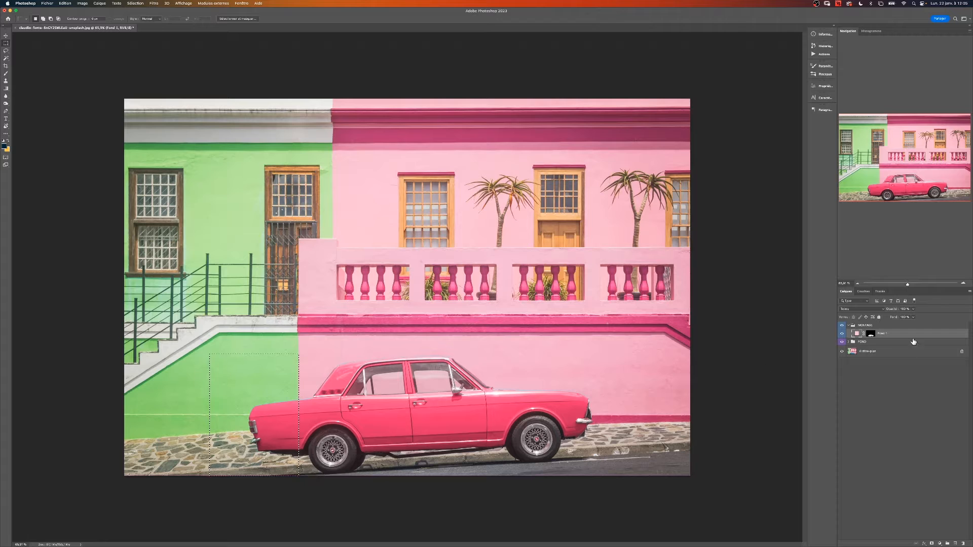
left_click(940, 543)
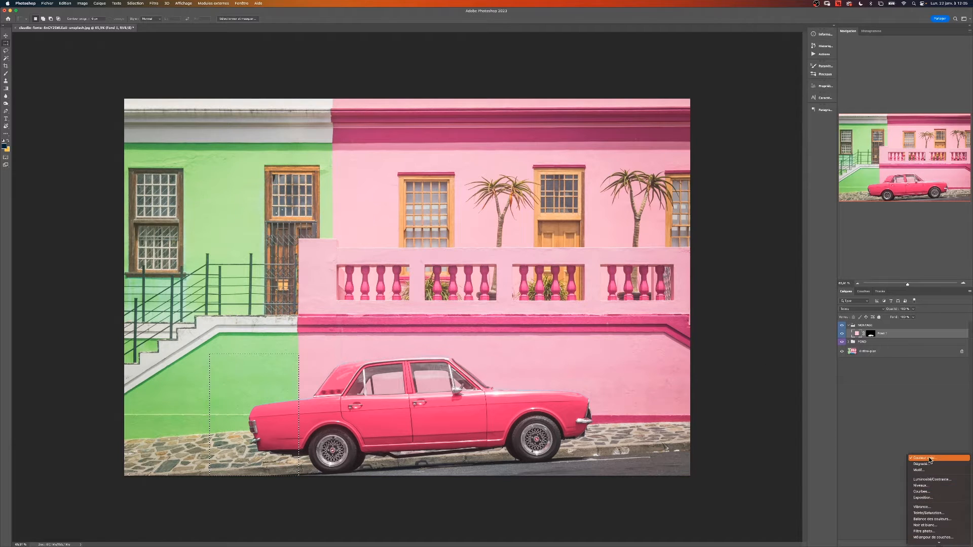
left_click(930, 458)
left_click(226, 212)
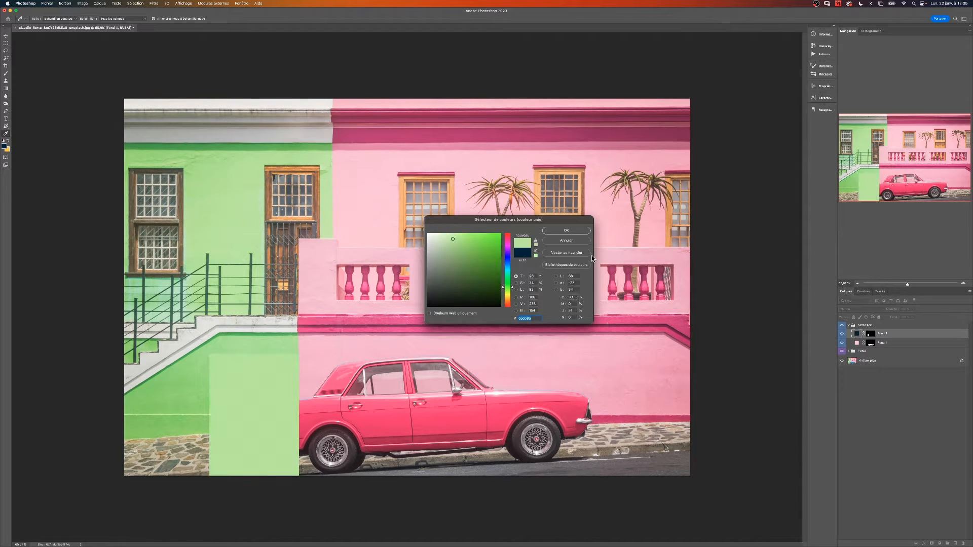
left_click(566, 231)
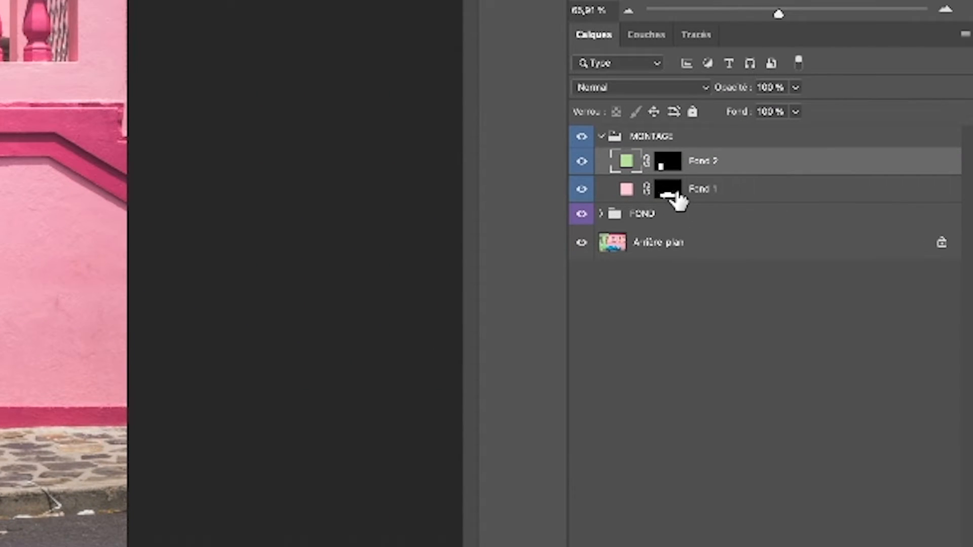
- Replace the Fond 2 layer's mask with a copy of Fond 1's car mask and set Fond 2's blend mode to Couleur
left_click_drag(677, 200, 670, 170)
left_click(705, 89)
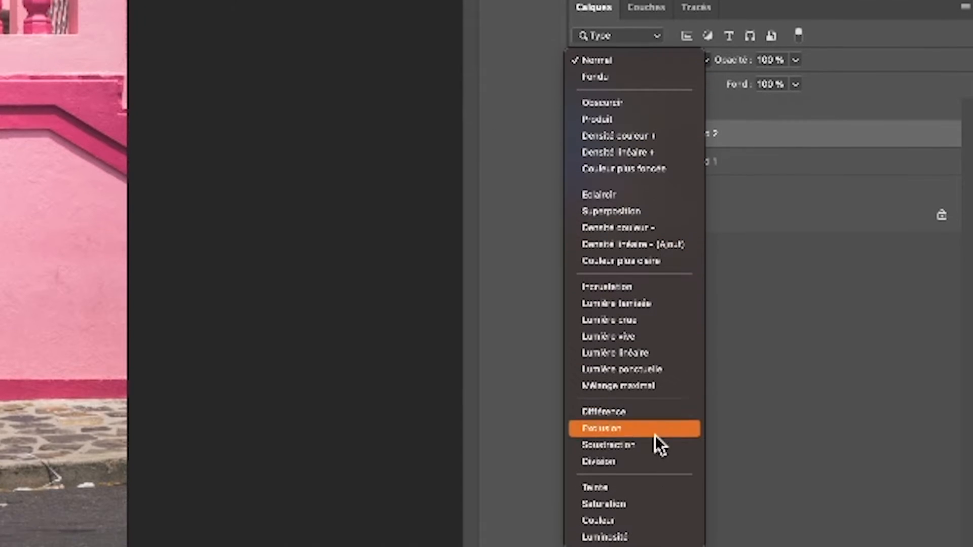
left_click(652, 521)
- Fill the Fond 2 mask with black (Noir) inside a rectangular selection covering the part of the car in front of the pink wall
left_click_drag(357, 511, 296, 510)
left_click(870, 336)
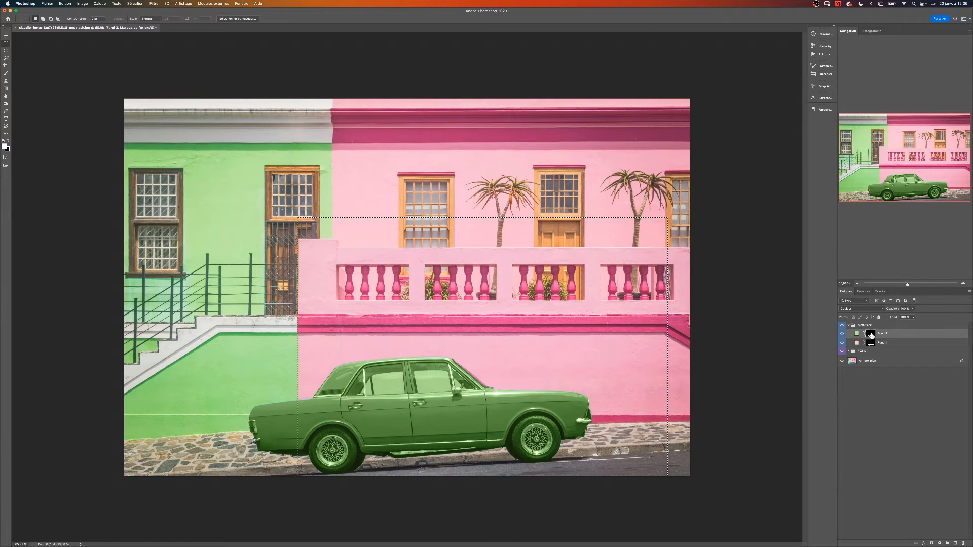
key("shift+BackSpace")
left_click(477, 236)
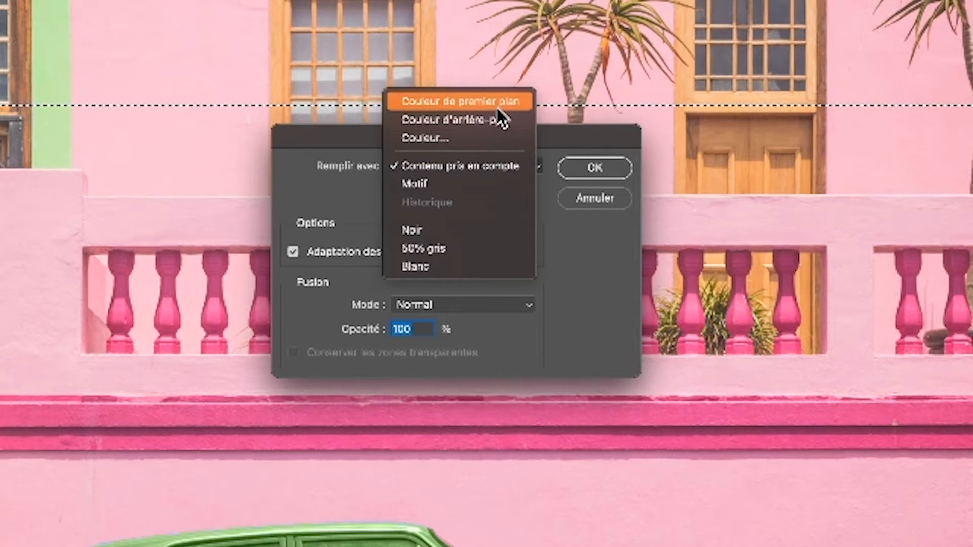
left_click(497, 104)
left_click(507, 166)
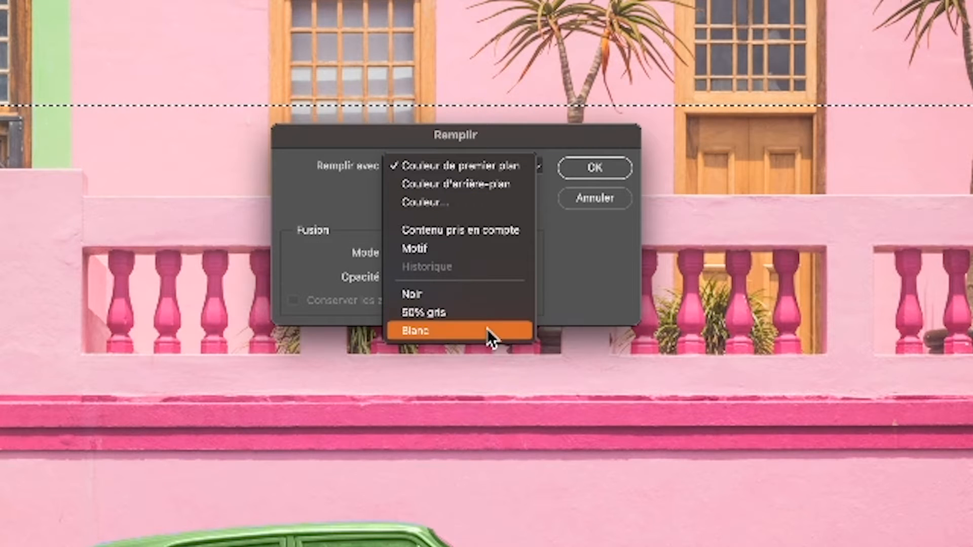
left_click(476, 296)
left_click(589, 175)
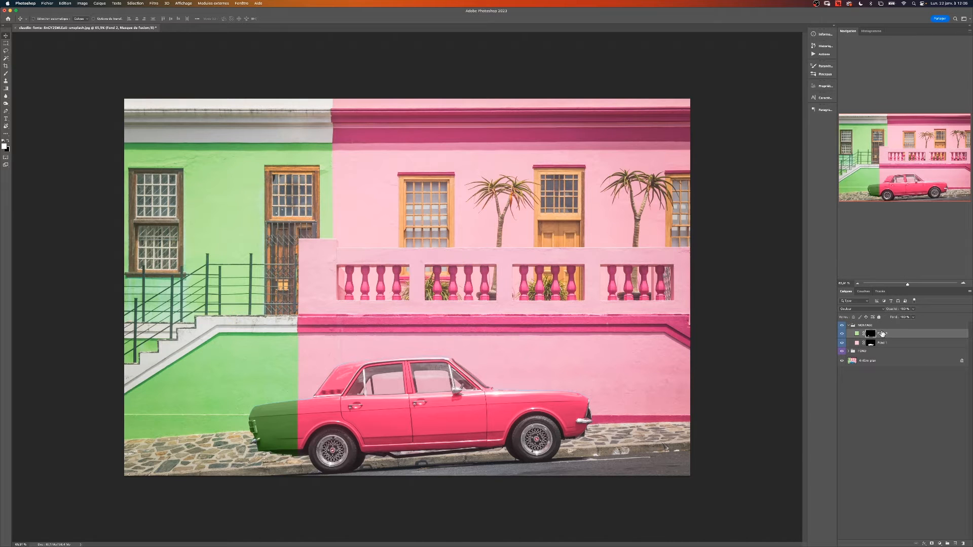
- Try inverting the masks of the Fond 2 and Fond 1 fill layers, and undo both inversions
key("super+i")
left_click(875, 347)
key("super+i")
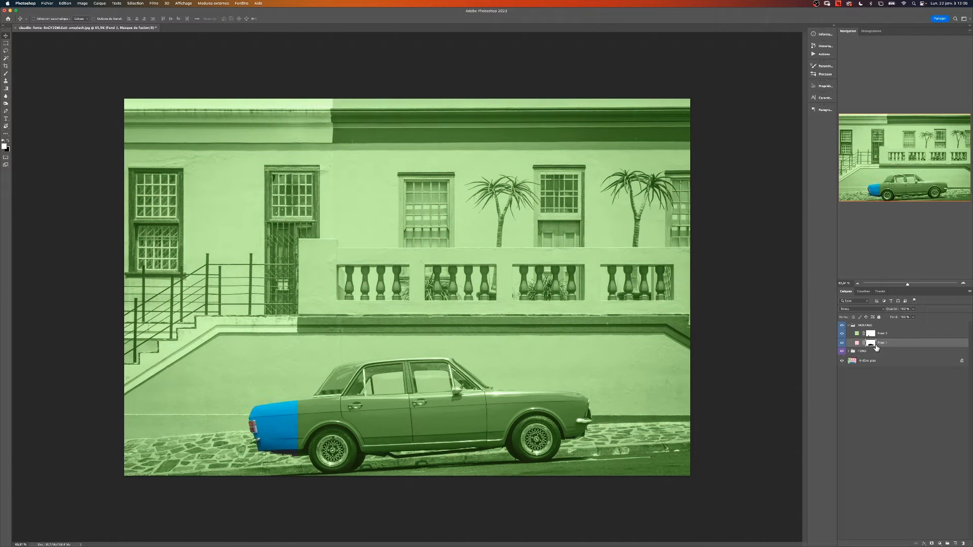
key("super+z")
key("super+z")
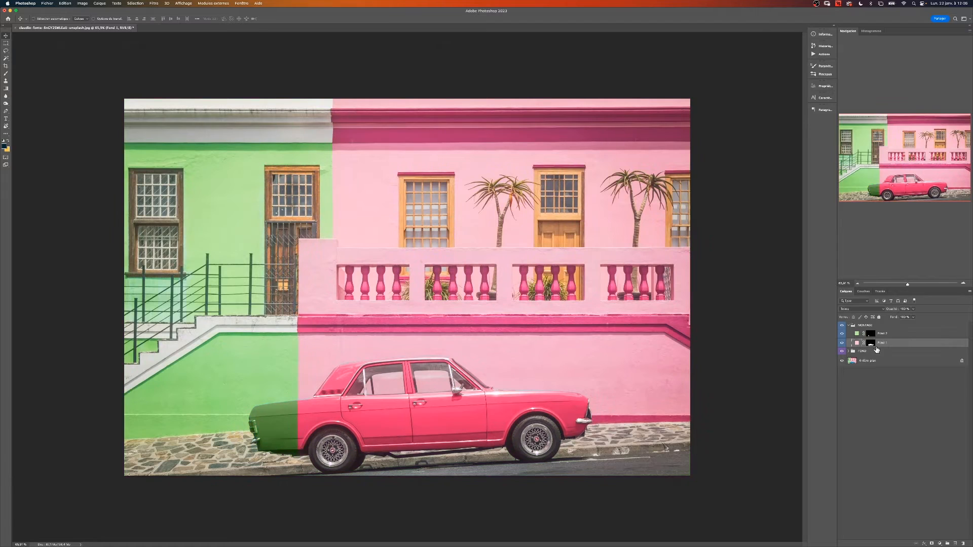